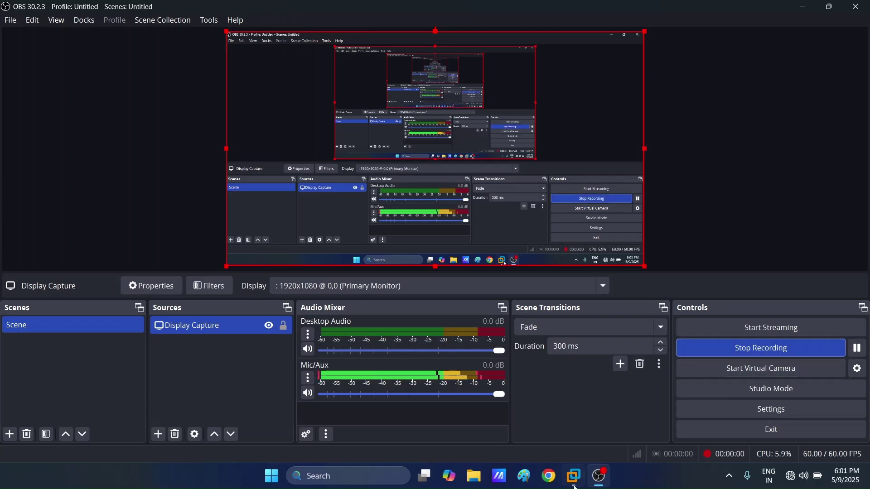
- Switch to VMware Workstation and review the sram_6t_read schematic, its ADE L setup and the transient waveforms
click(573, 476)
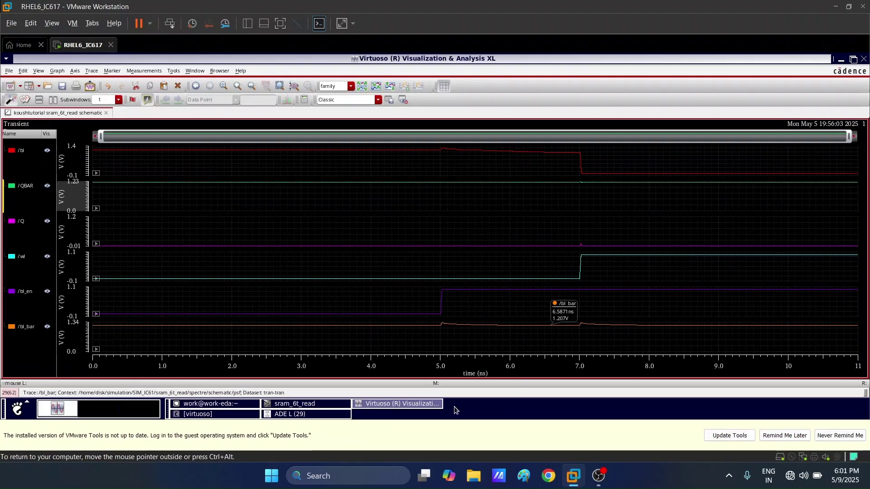
click(320, 406)
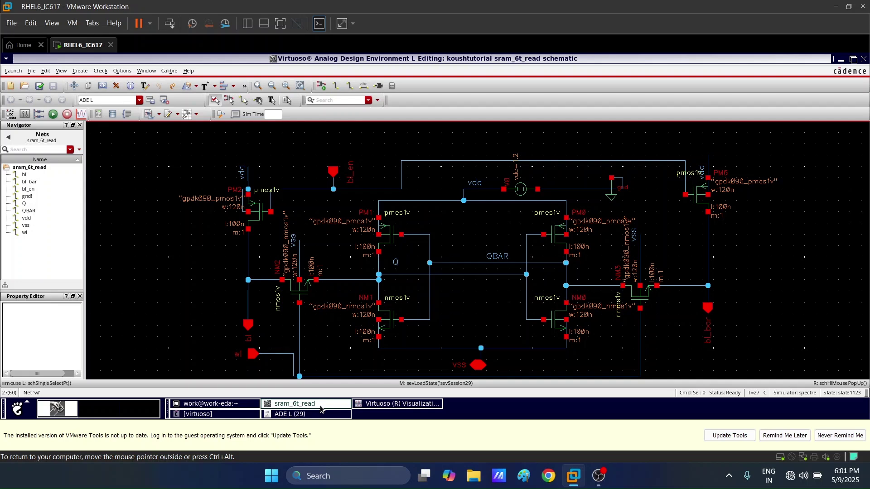
click(321, 408)
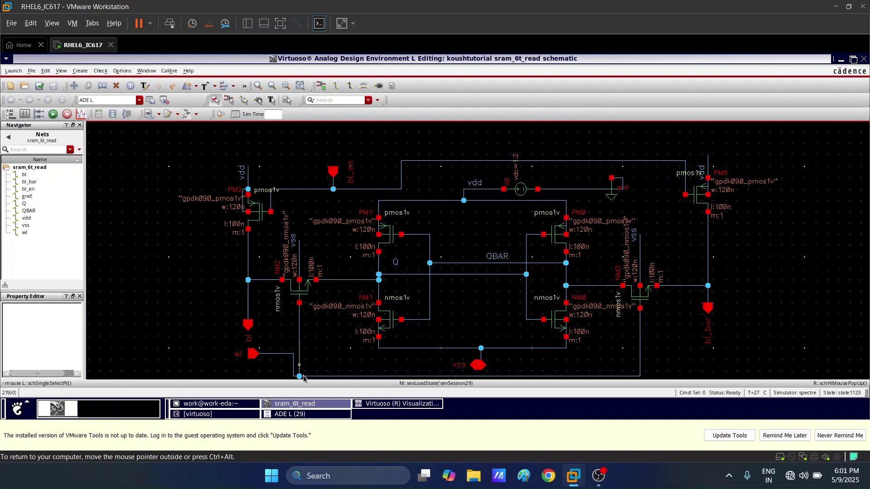
click(349, 414)
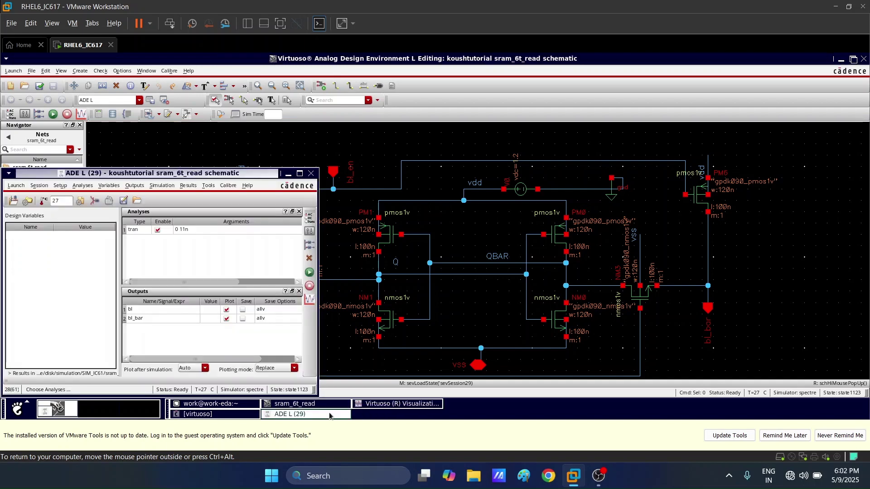
click(407, 408)
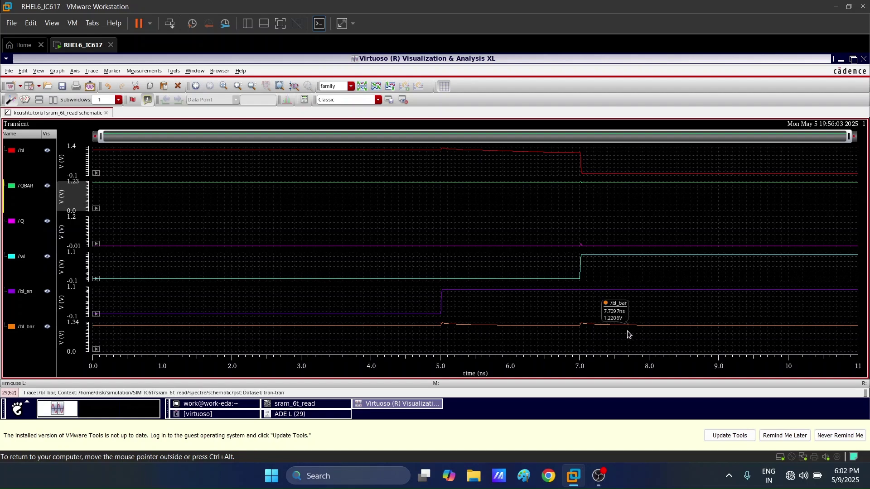
click(841, 60)
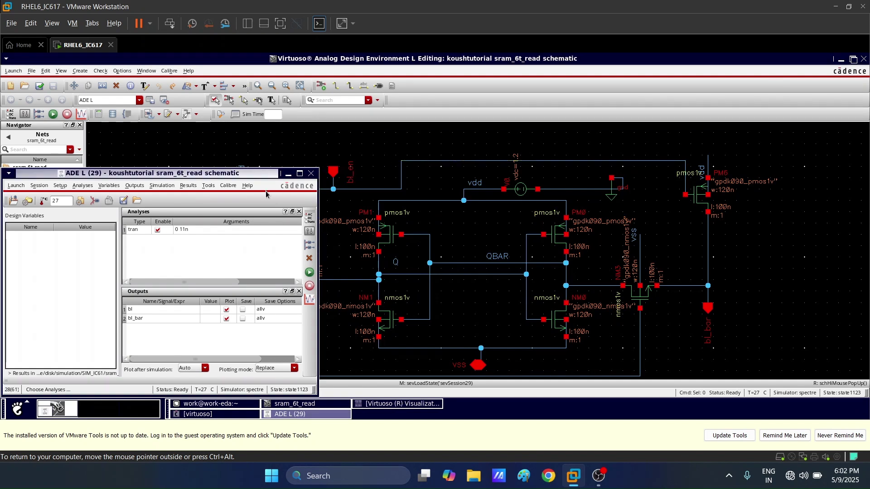
click(289, 173)
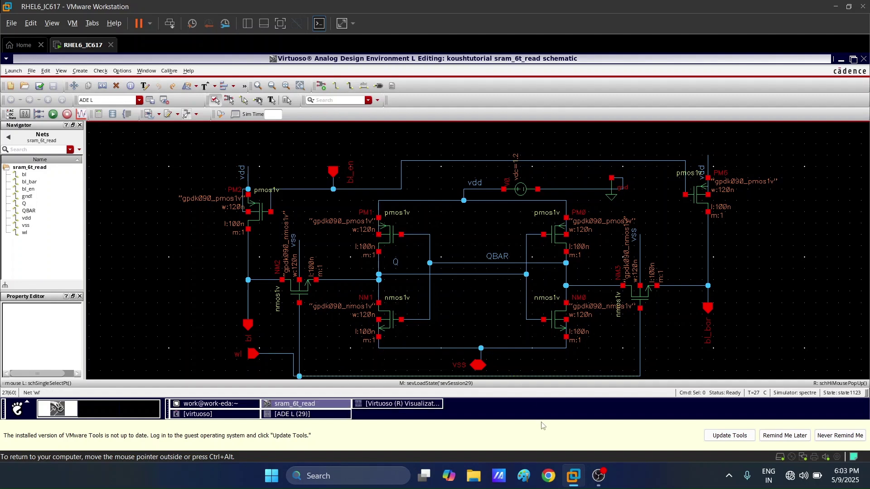
- Examine the bl transition in the transient plot, and return to the sram_6t_read schematic
click(337, 415)
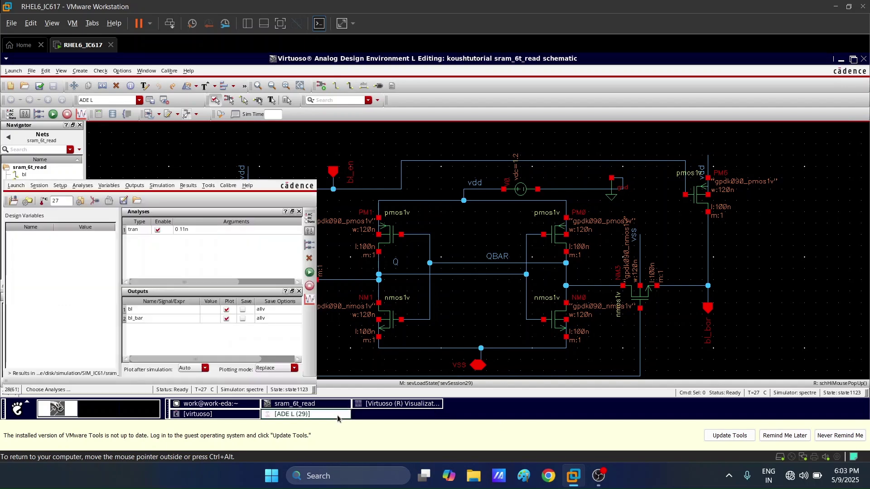
click(383, 405)
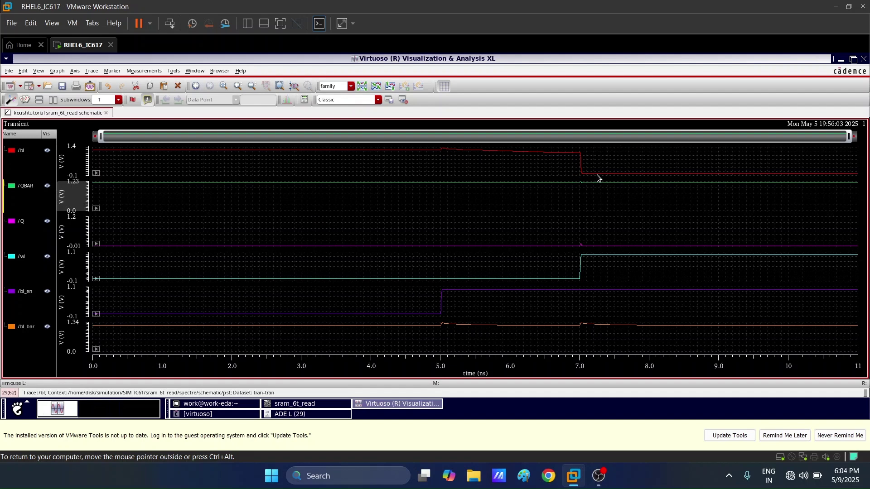
mouse_move(587, 175)
click(841, 60)
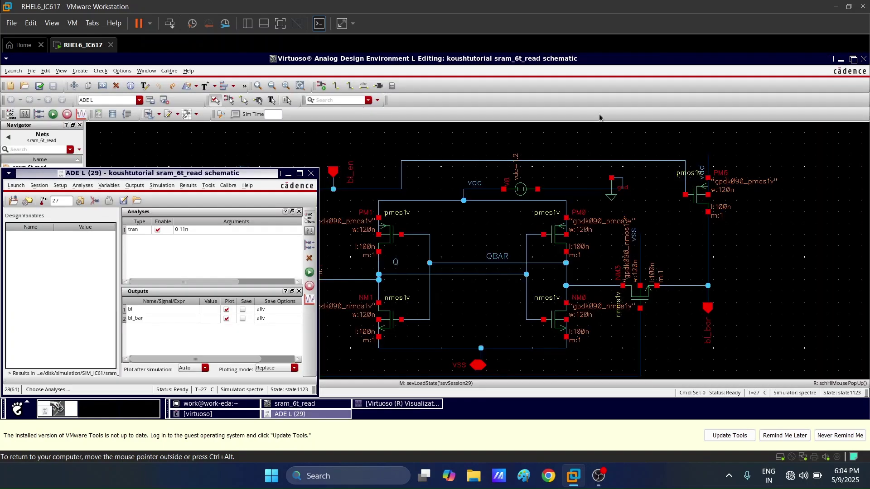
click(288, 174)
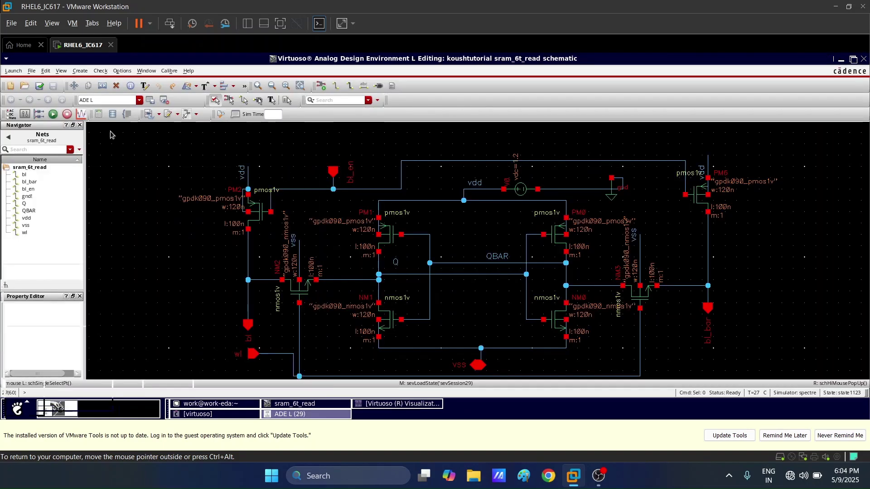
- Create a new ADE XL view named adexl for sram_6t_read in the koushtutorial library, overwriting the existing view
click(10, 72)
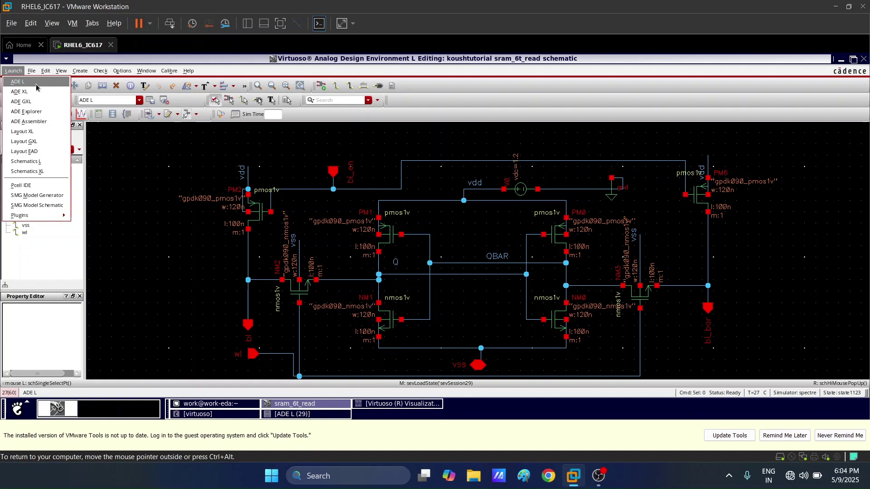
click(36, 91)
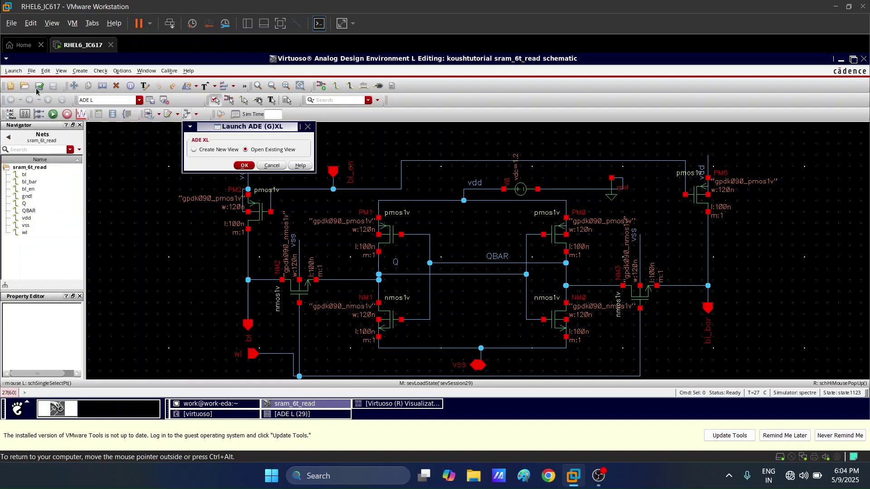
click(194, 150)
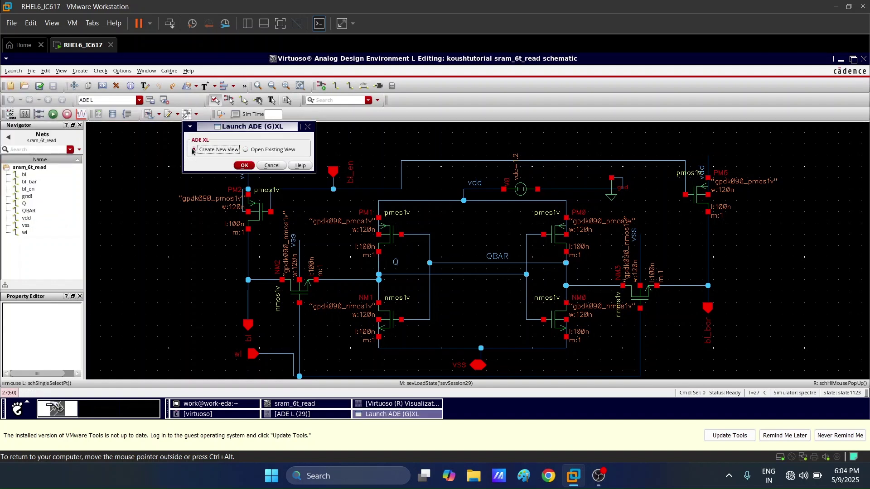
click(243, 165)
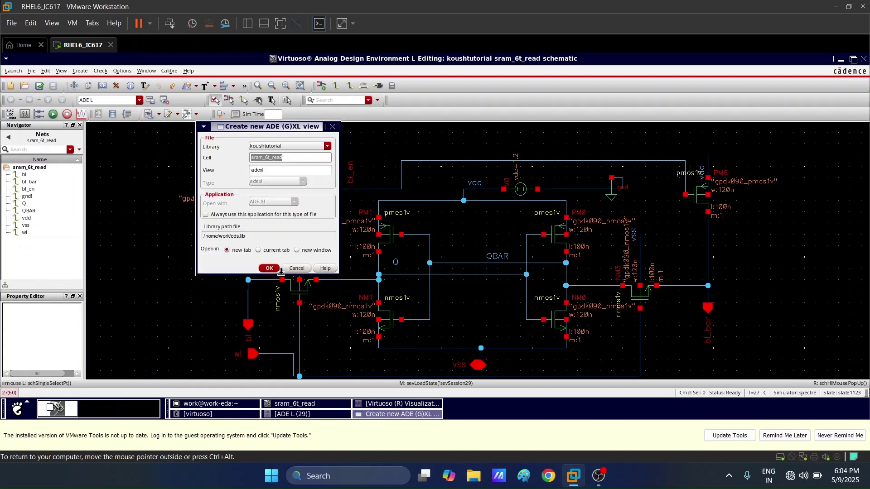
click(273, 268)
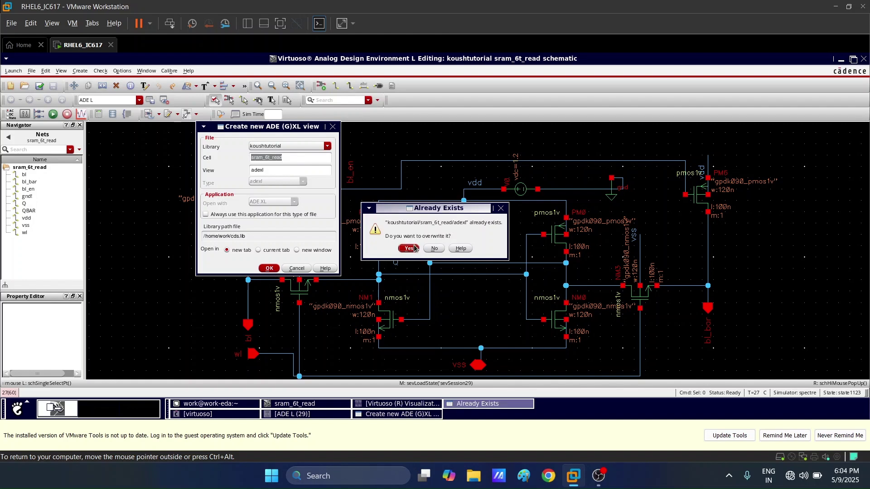
click(409, 252)
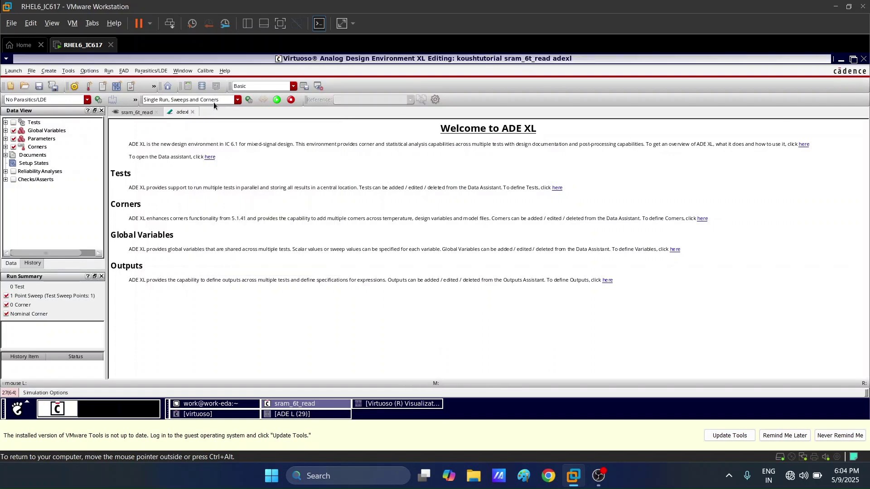
- Set the run mode to Monte Carlo Sampling and enable saving of mismatch data in its options
click(236, 99)
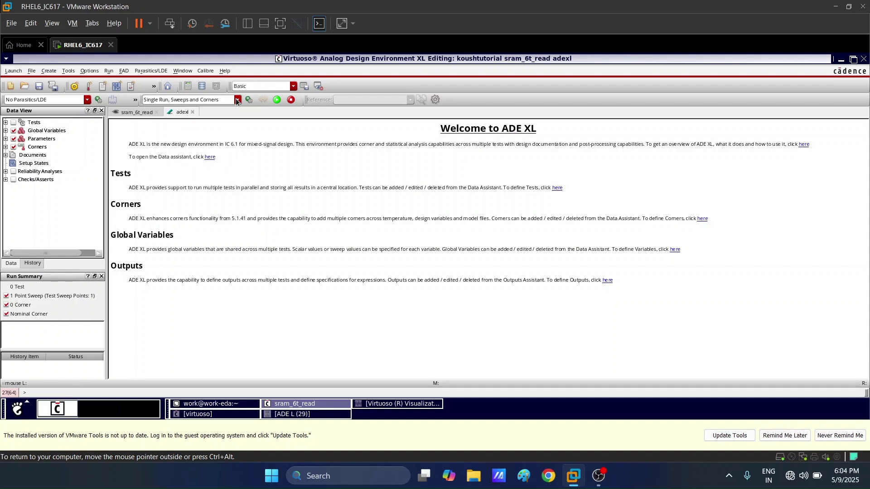
click(205, 115)
click(249, 99)
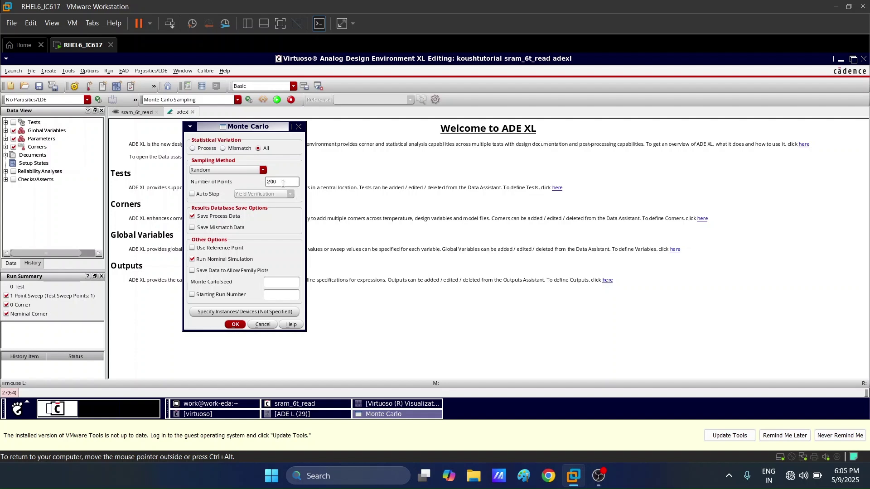
click(193, 227)
click(232, 325)
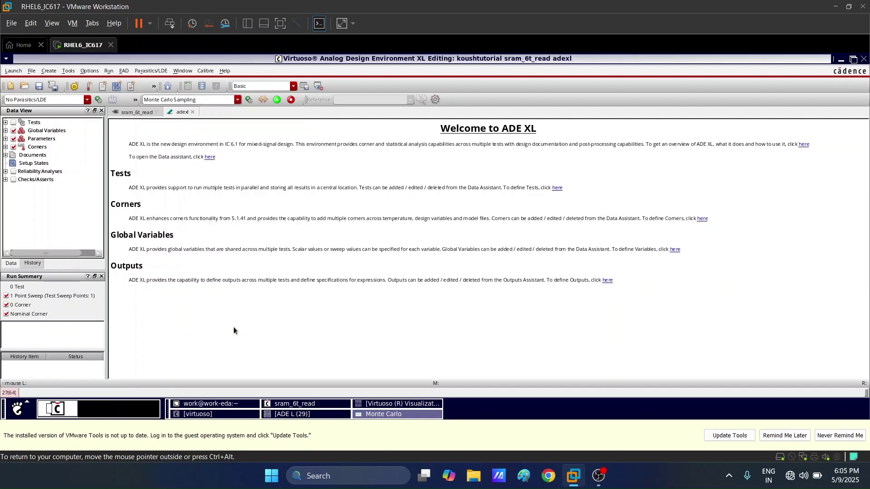
- Load the saved state state11245 into the ADE L session of sram_6t_read
click(309, 413)
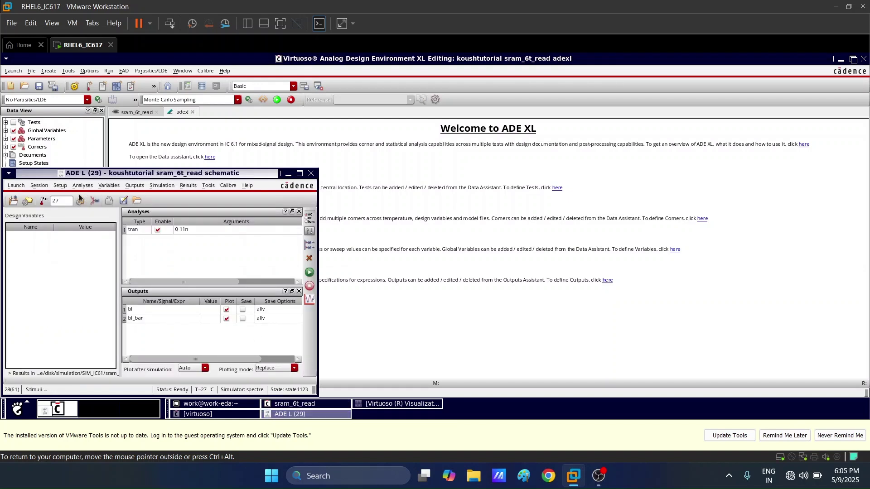
click(38, 186)
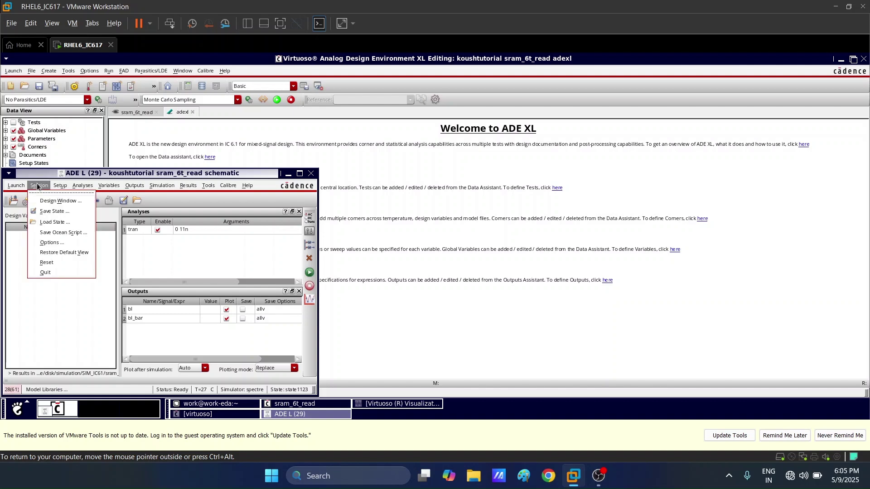
click(50, 222)
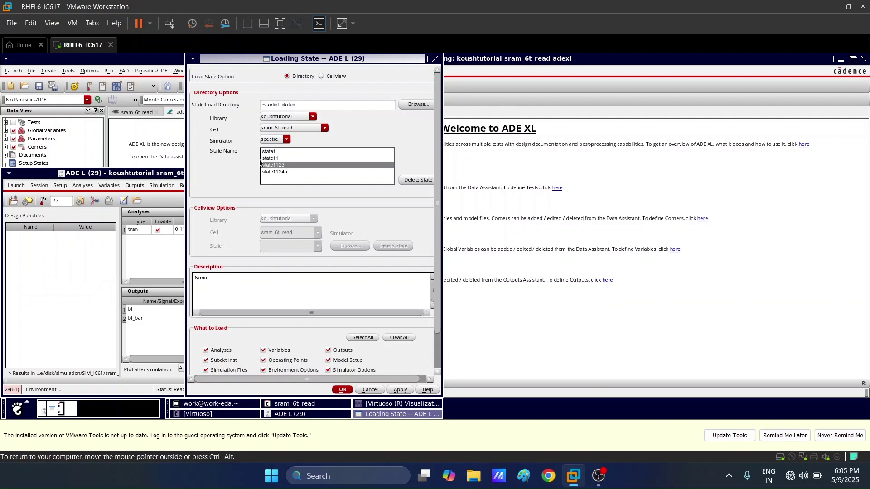
click(283, 173)
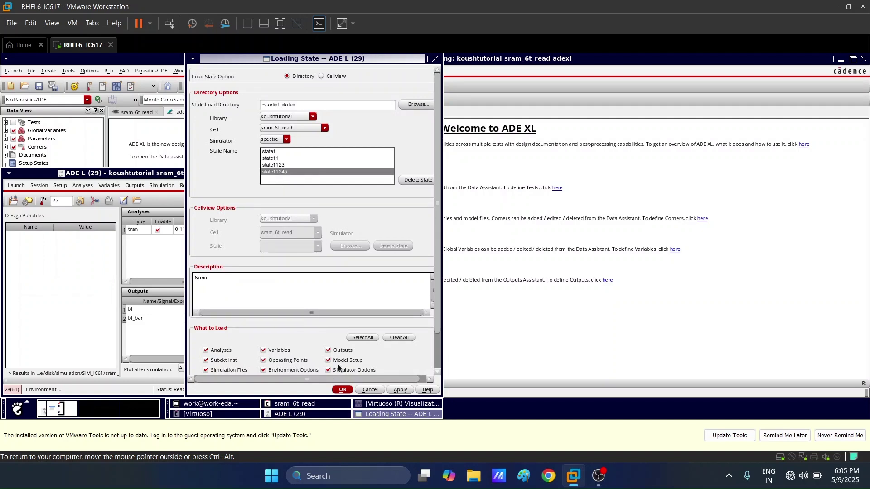
click(342, 389)
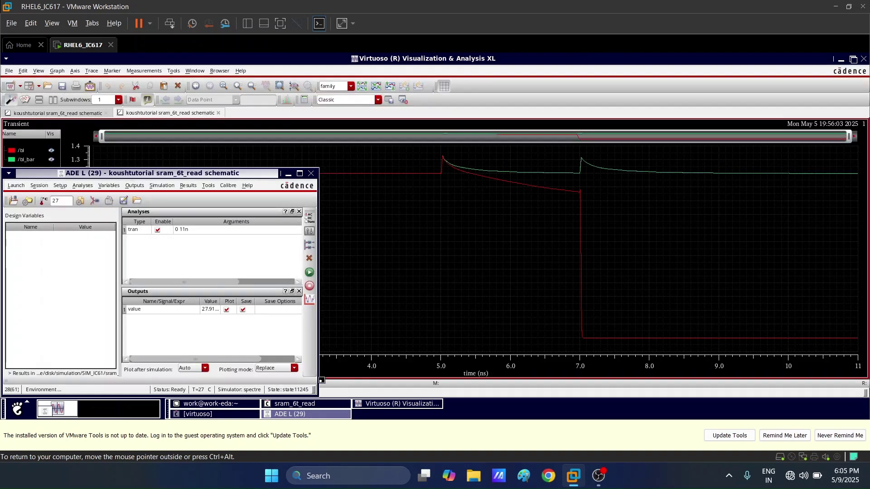
- Maximize the ADE L window and examine the expression definition and full evaluated result of the output named value
click(299, 173)
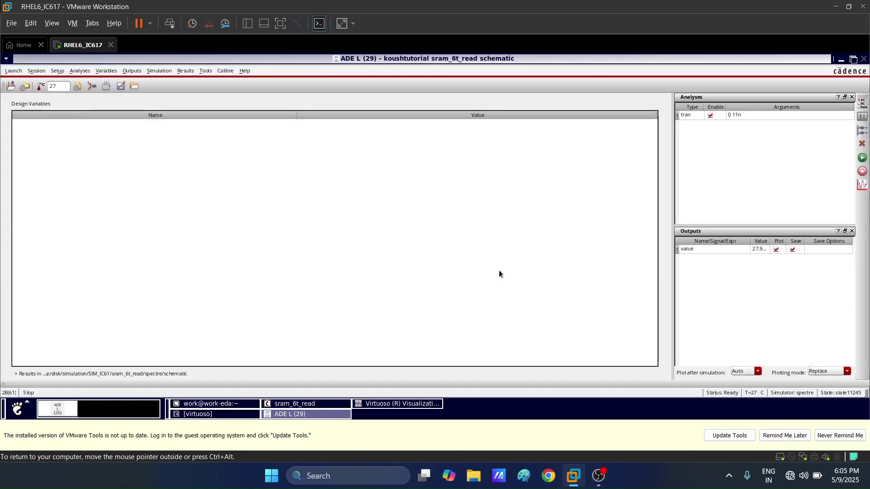
click(714, 255)
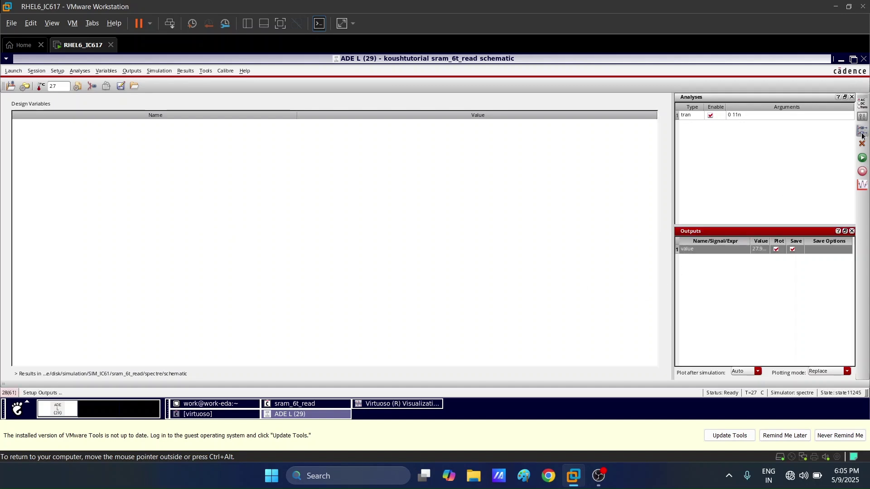
right_click(694, 252)
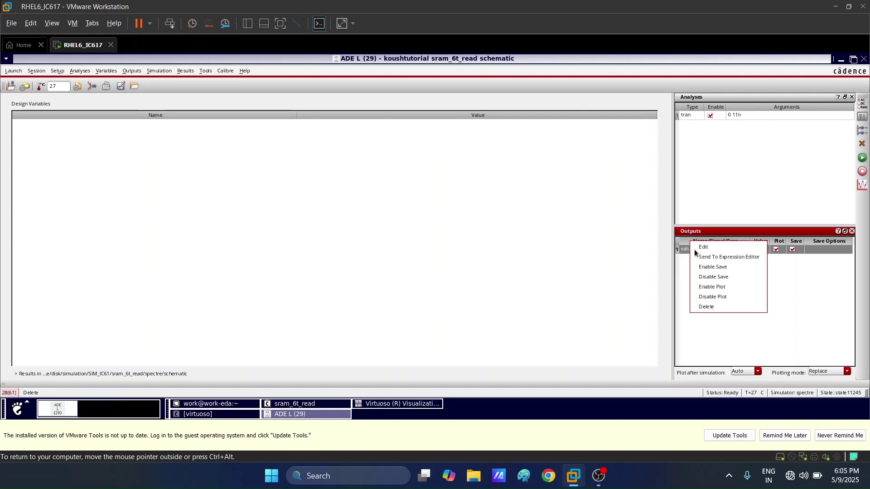
click(700, 248)
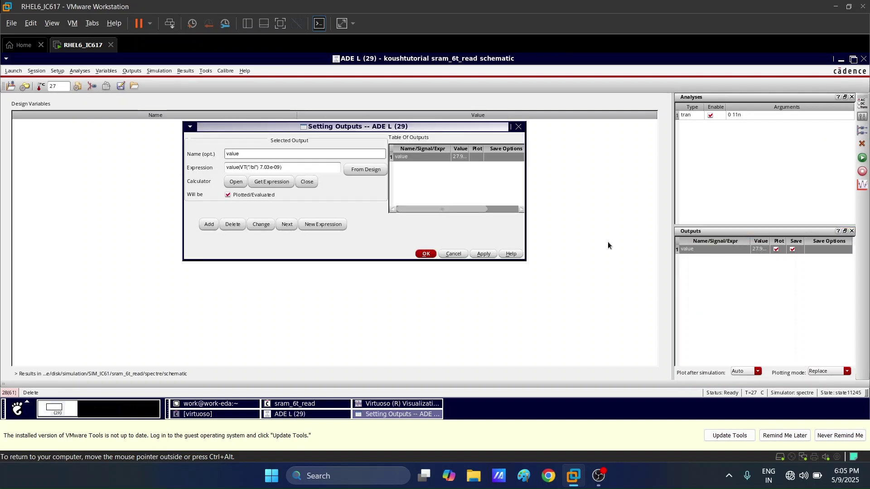
click(279, 163)
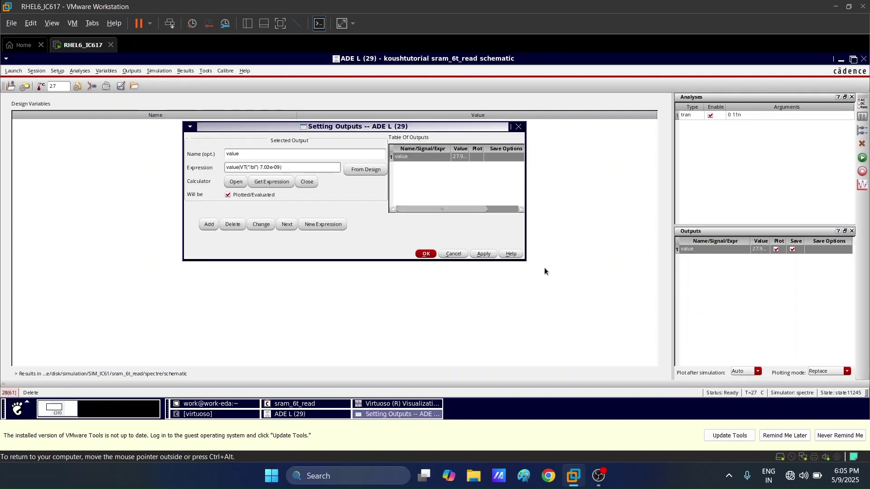
drag(520, 258, 632, 340)
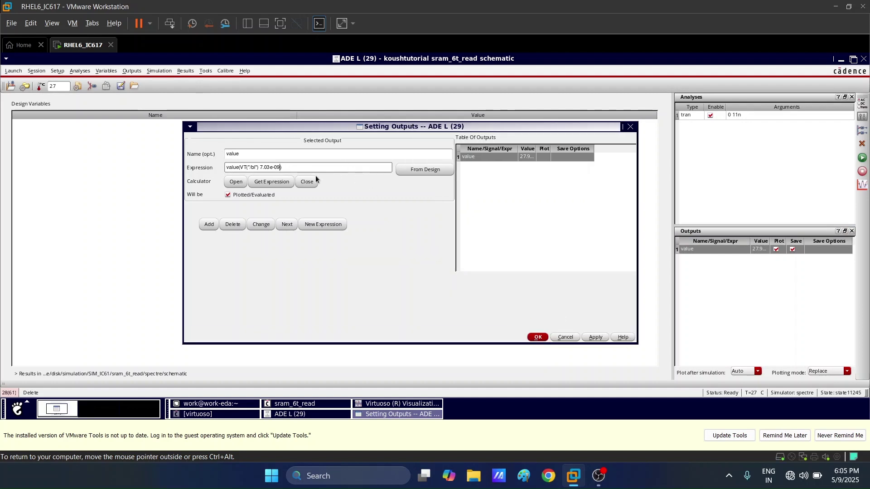
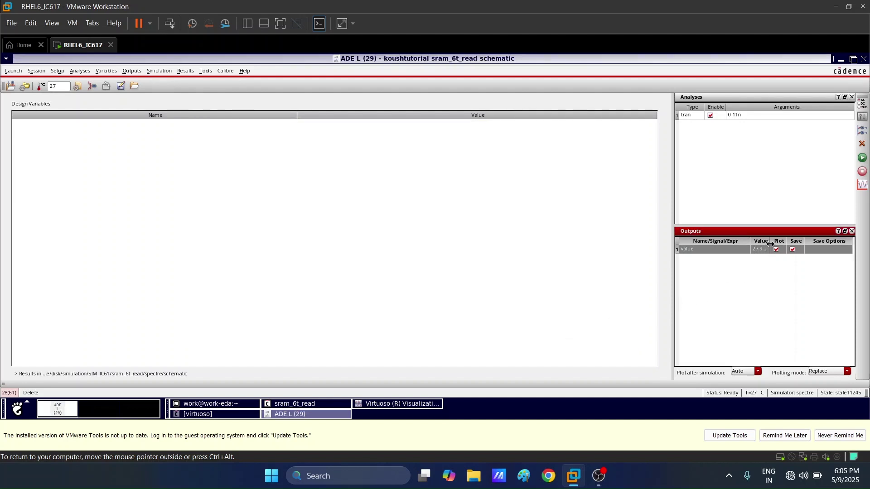
drag(769, 241, 812, 241)
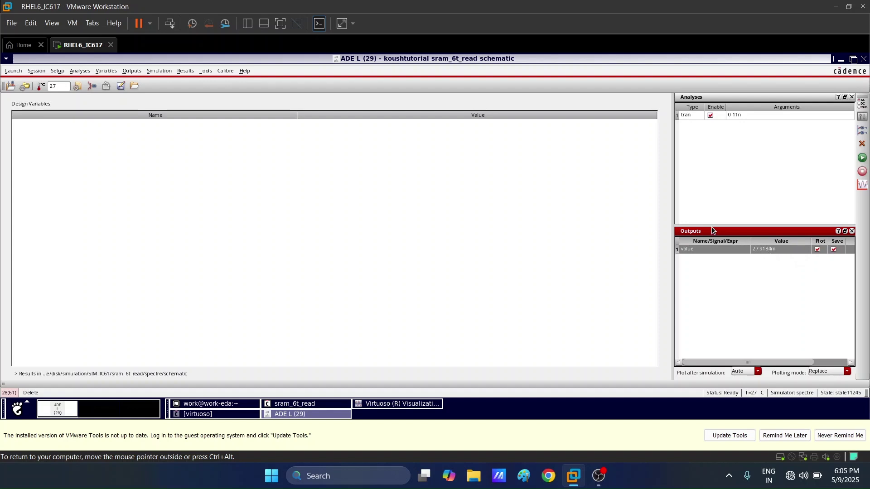
click(863, 133)
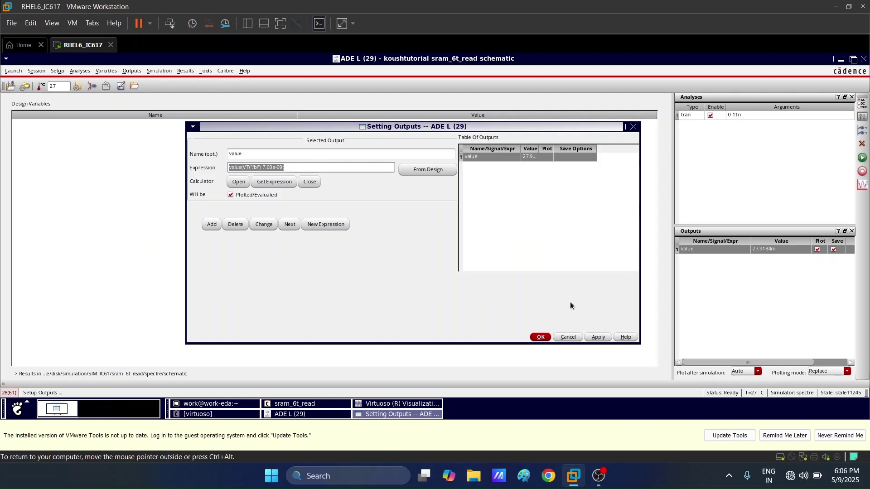
click(568, 338)
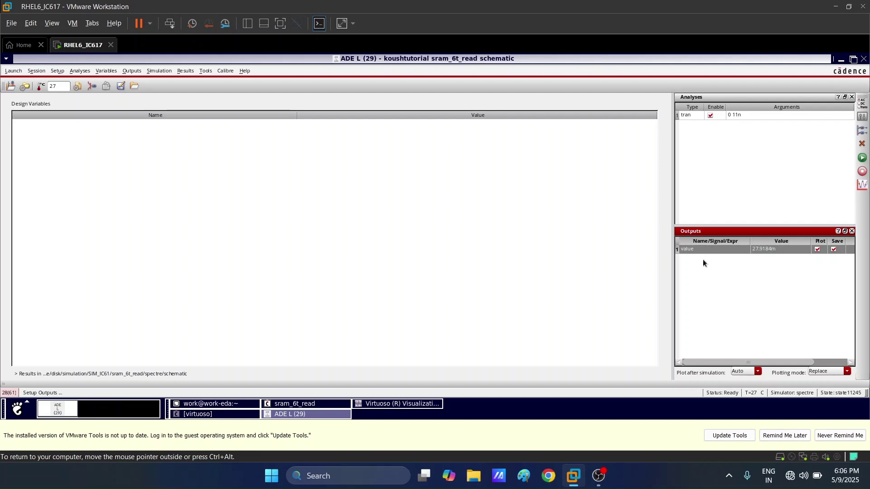
- Minimize the ADE L window and add a test in ADE XL using the sram_6t_read schematic from the koushtutorial library
click(598, 484)
click(573, 476)
click(840, 59)
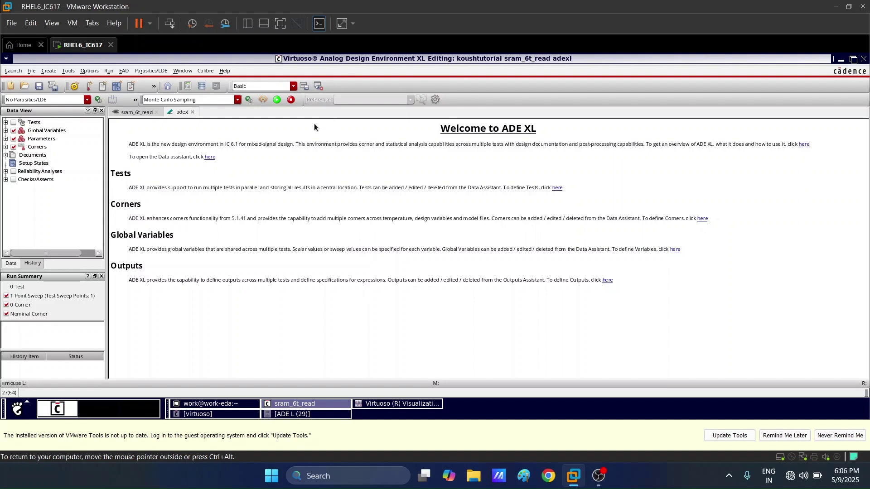
click(6, 124)
double_click(21, 131)
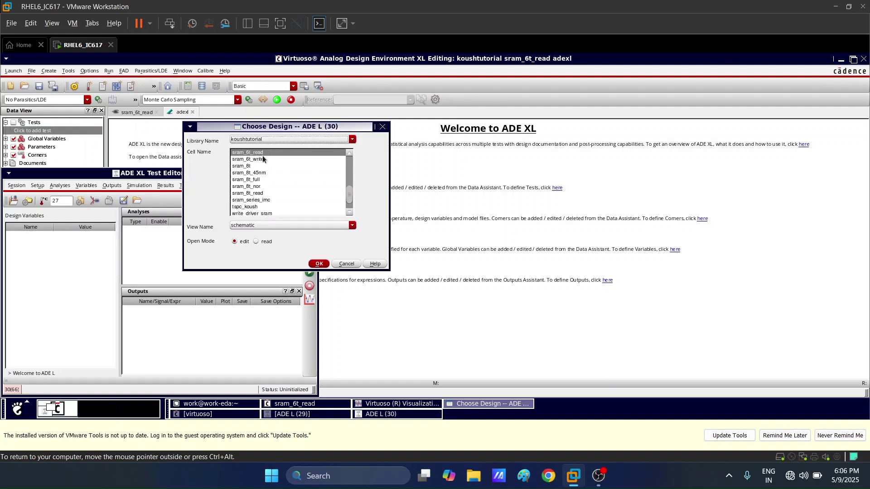
click(321, 265)
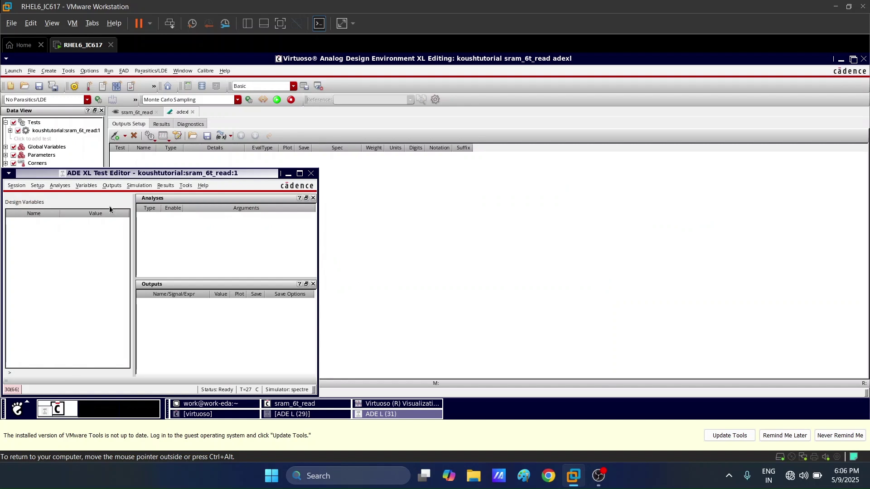
- Load the saved state state11245 into the ADE XL test for sram_6t_read
click(38, 186)
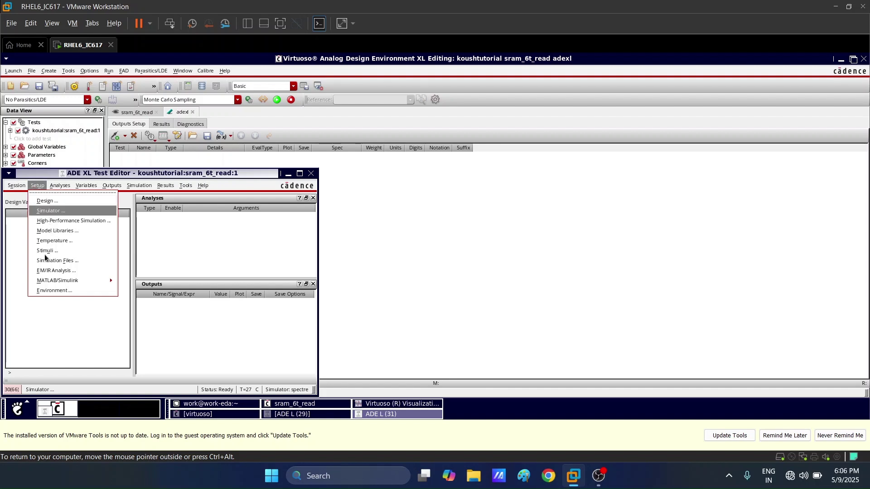
click(17, 186)
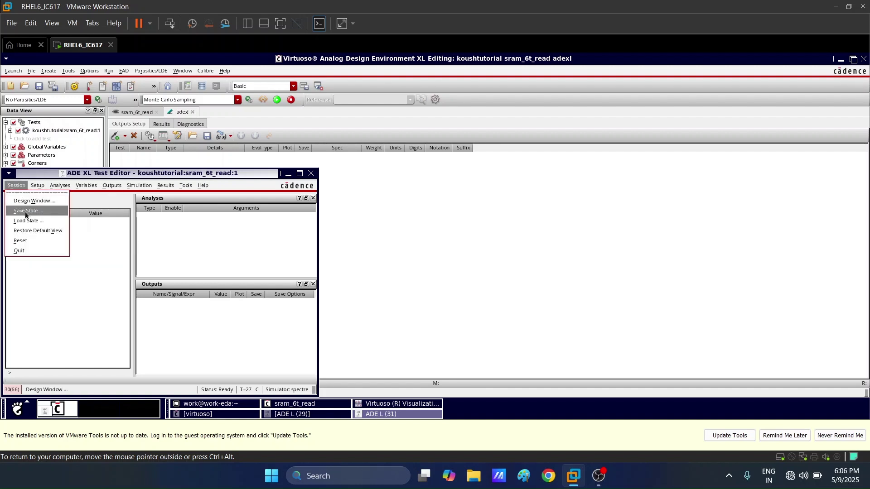
click(26, 221)
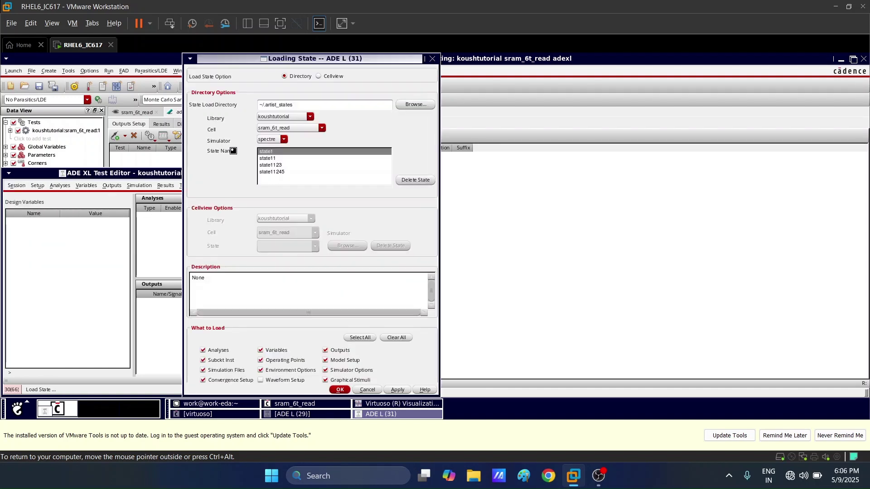
click(285, 173)
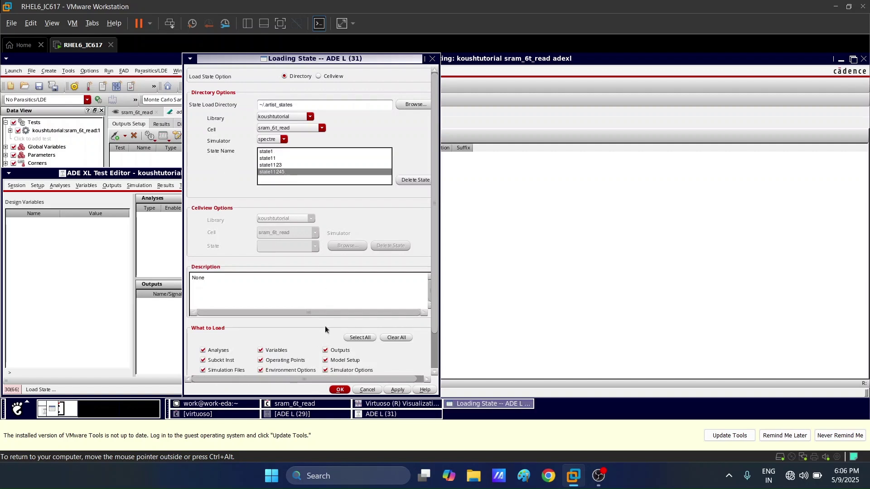
click(337, 389)
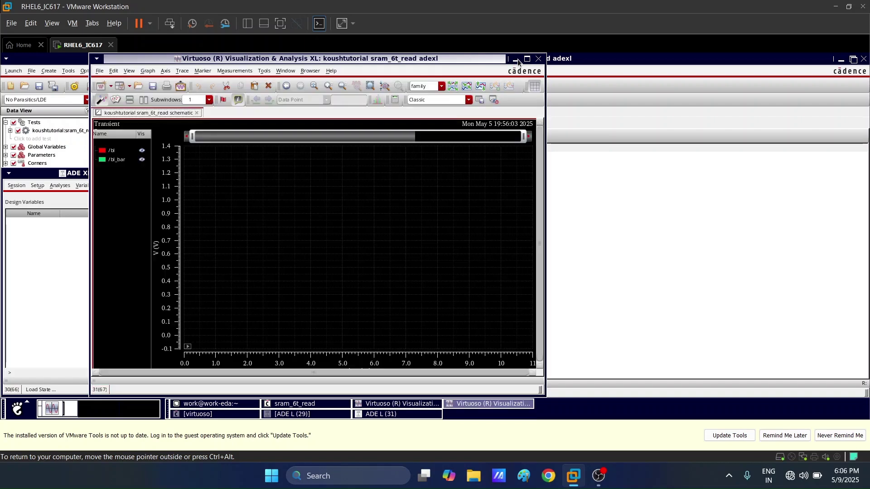
- Minimize the waveform and test editor windows and run the Monte Carlo Sampling simulation
click(516, 59)
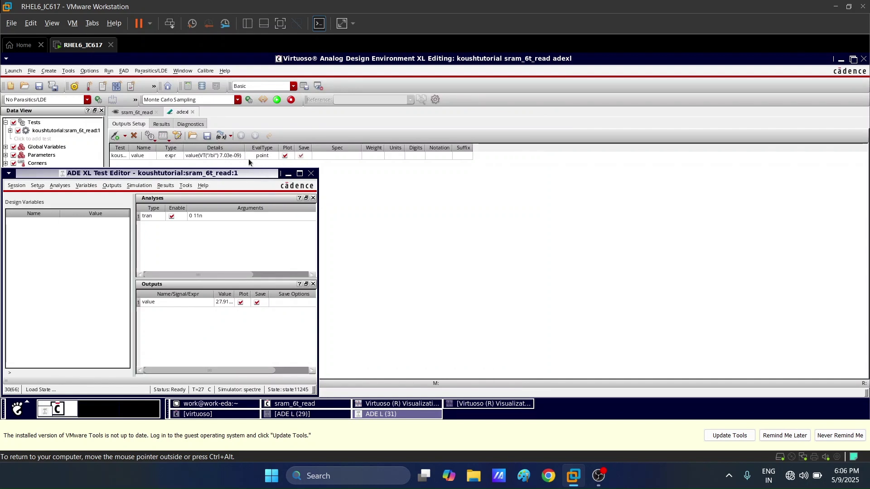
click(287, 174)
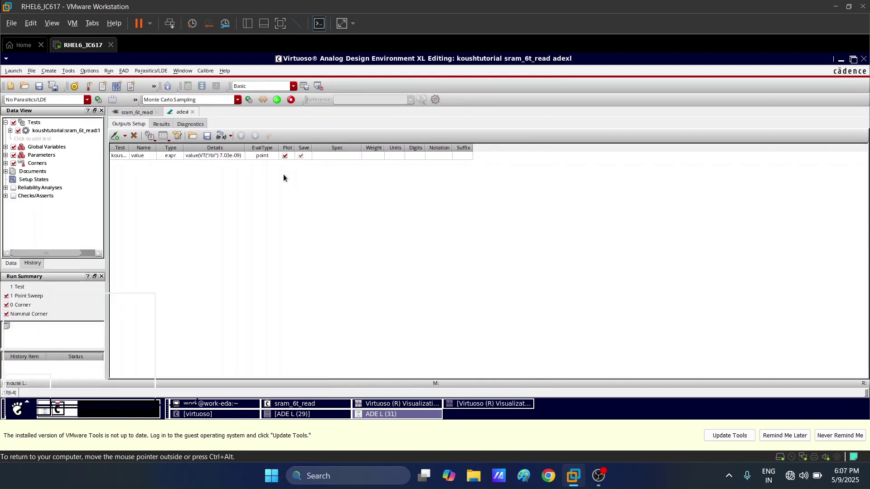
click(276, 100)
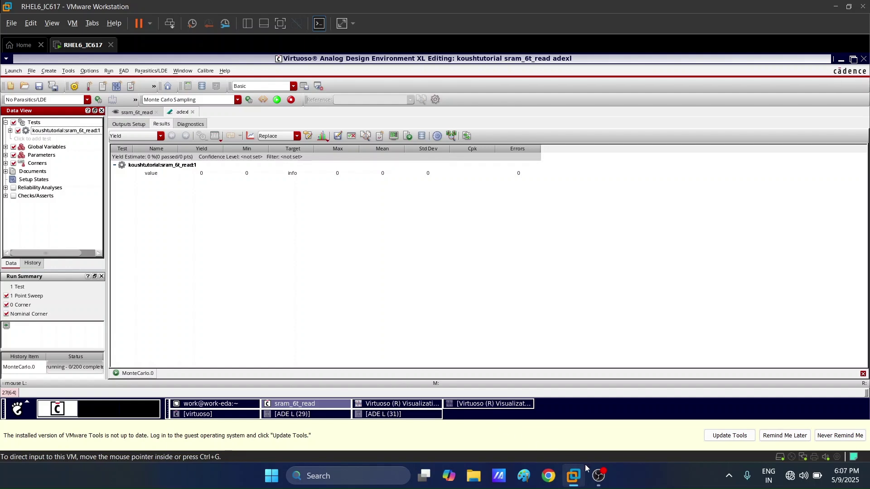
mouse_move(600, 482)
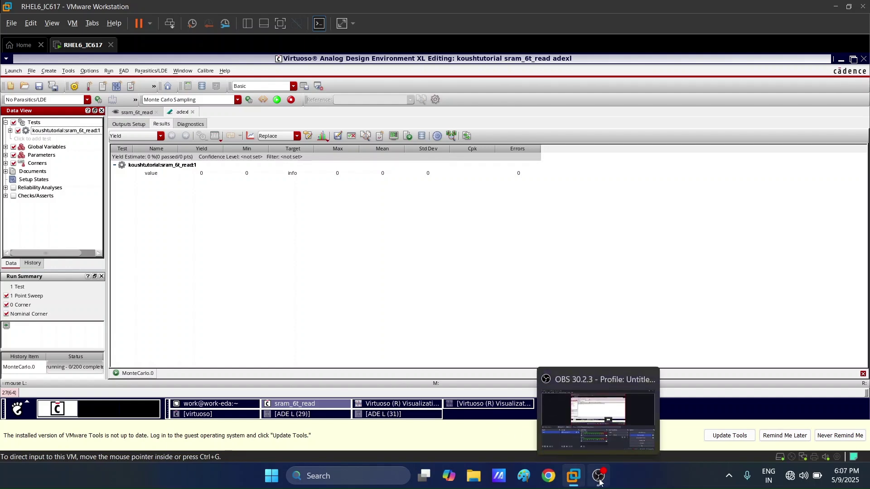
click(599, 482)
click(599, 483)
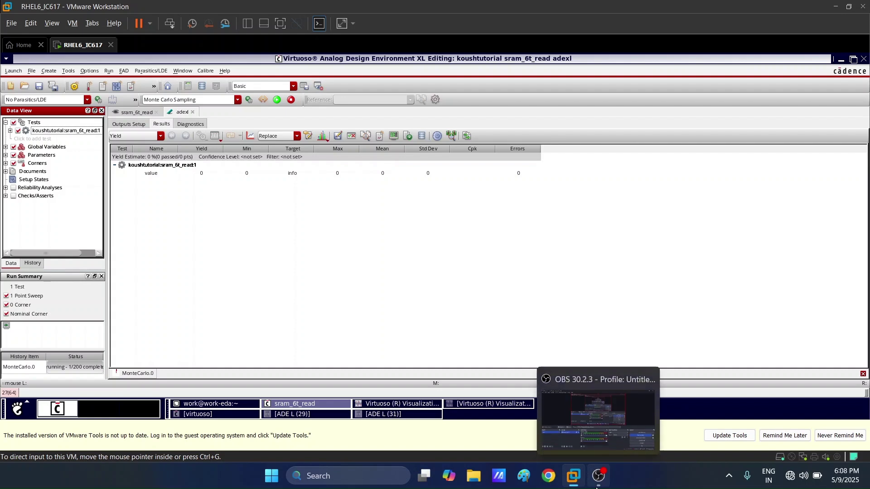
click(598, 482)
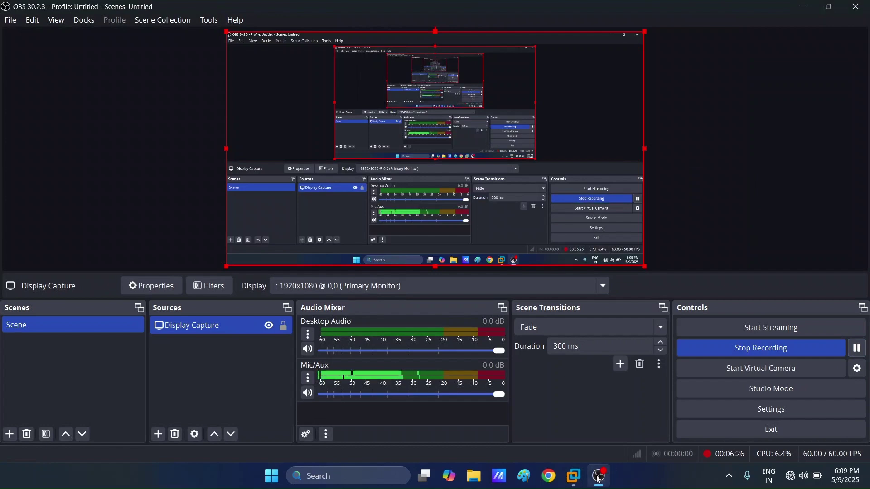
click(599, 480)
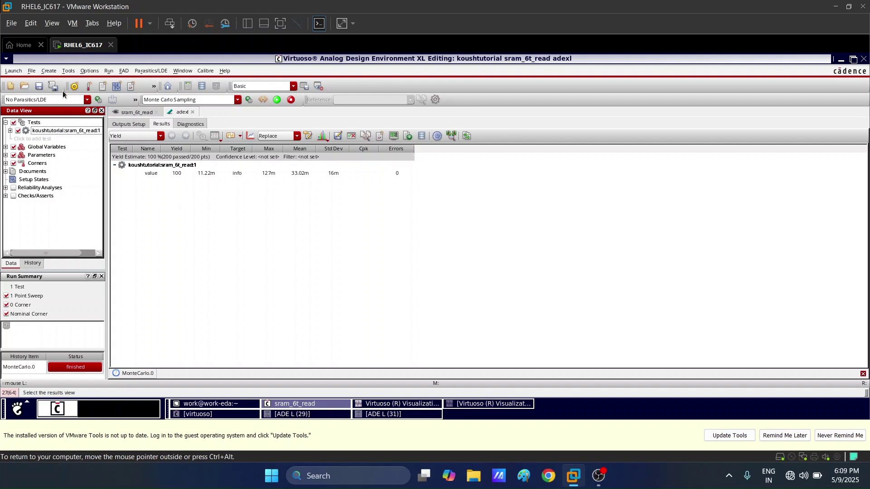
click(68, 73)
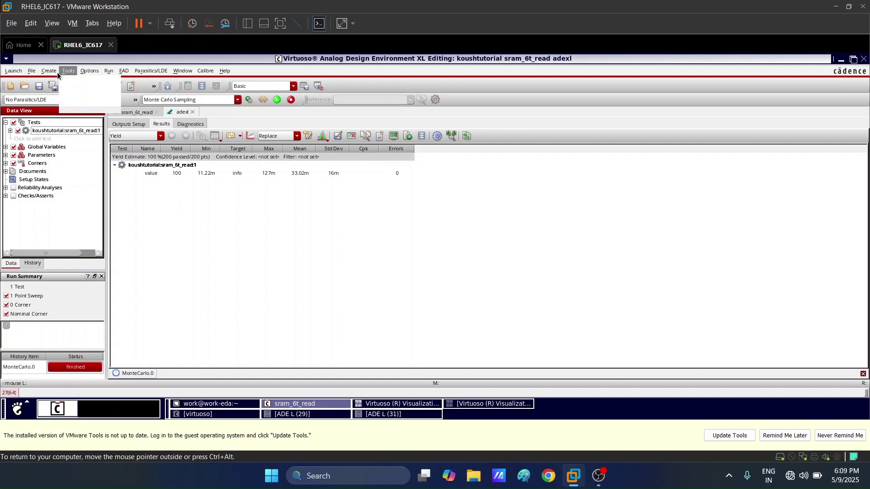
mouse_move(36, 74)
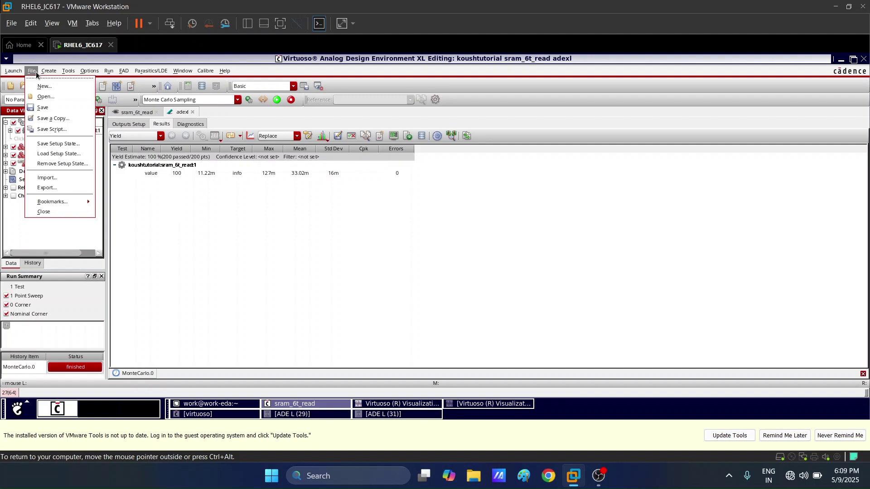
mouse_move(225, 71)
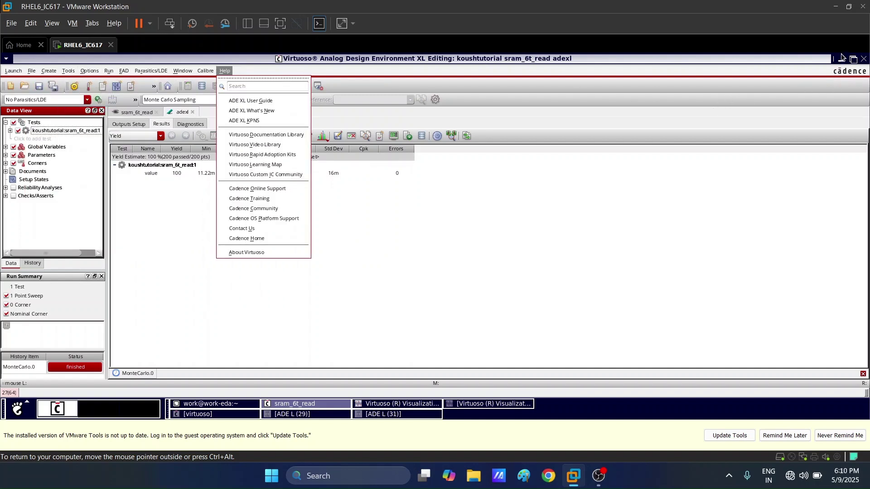
click(468, 177)
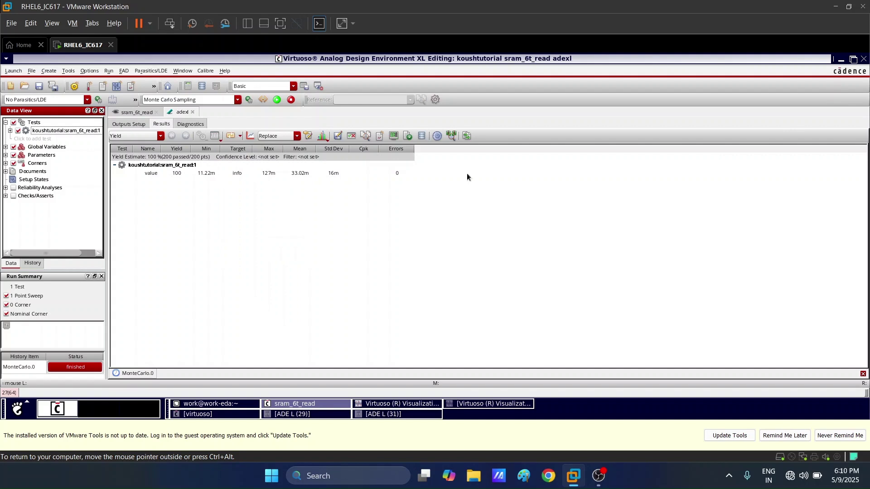
click(322, 136)
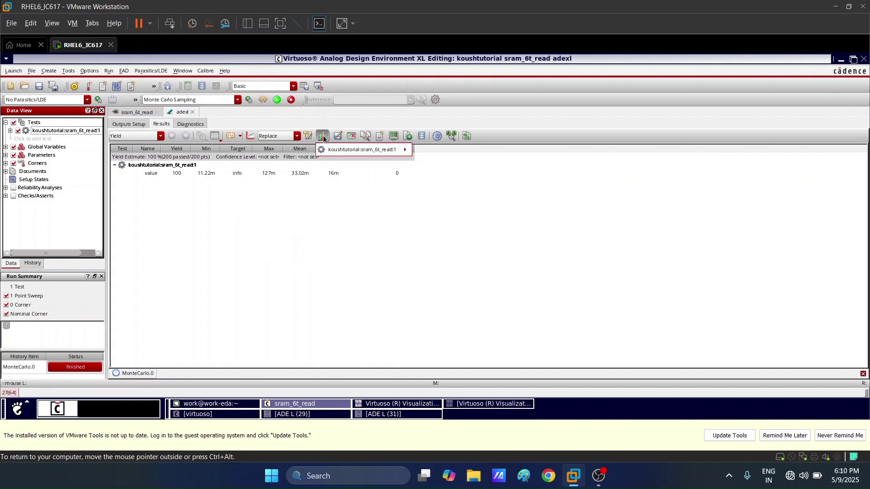
click(322, 136)
click(323, 136)
mouse_move(351, 149)
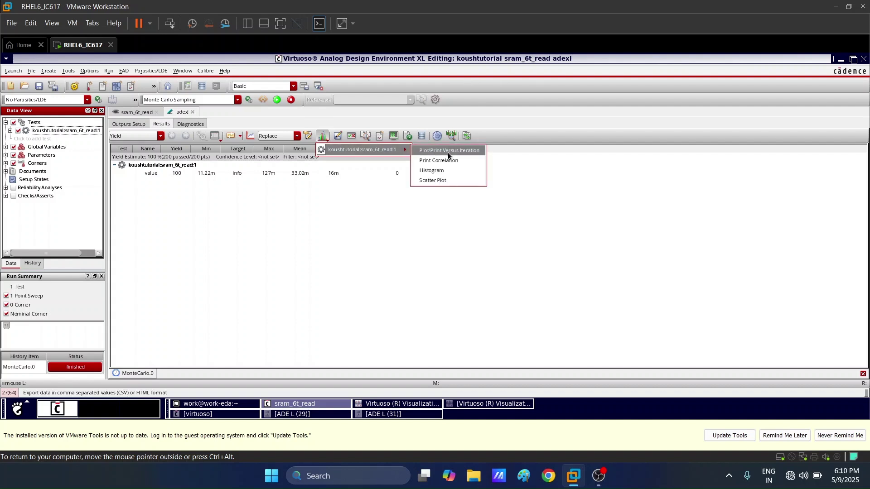
click(446, 170)
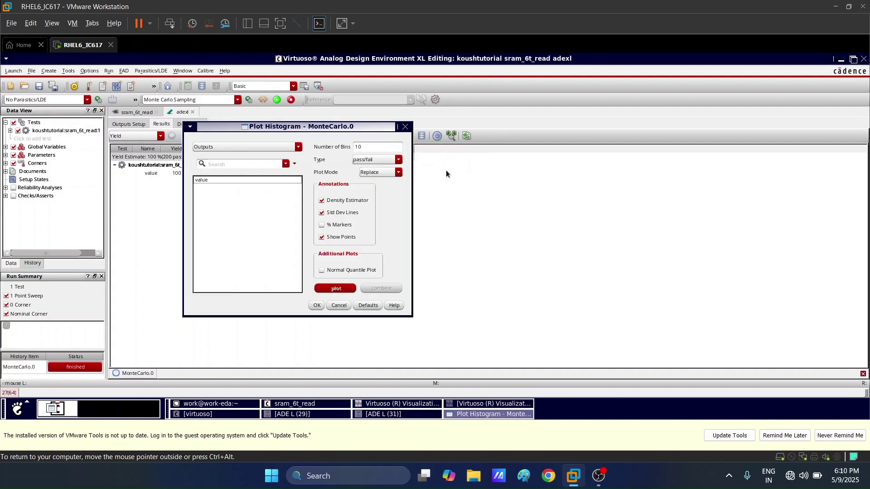
click(318, 306)
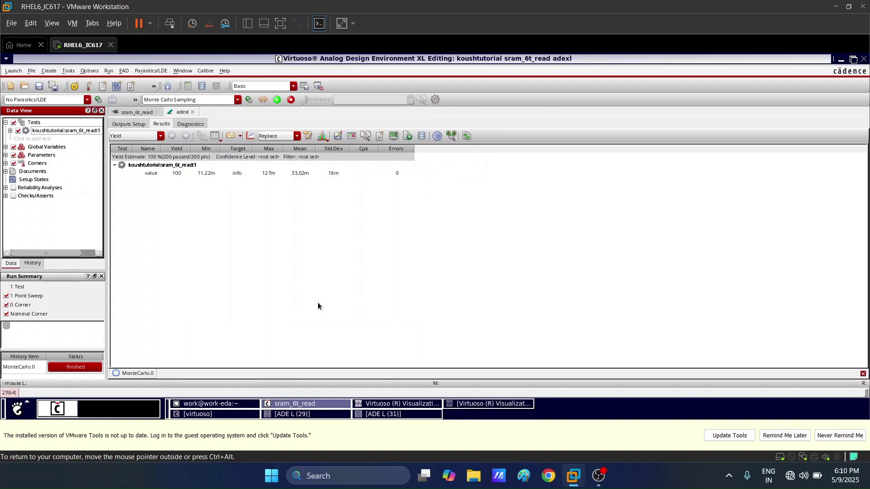
- Plot a 10-bin histogram of the Monte Carlo results for the output named value
click(288, 173)
click(328, 138)
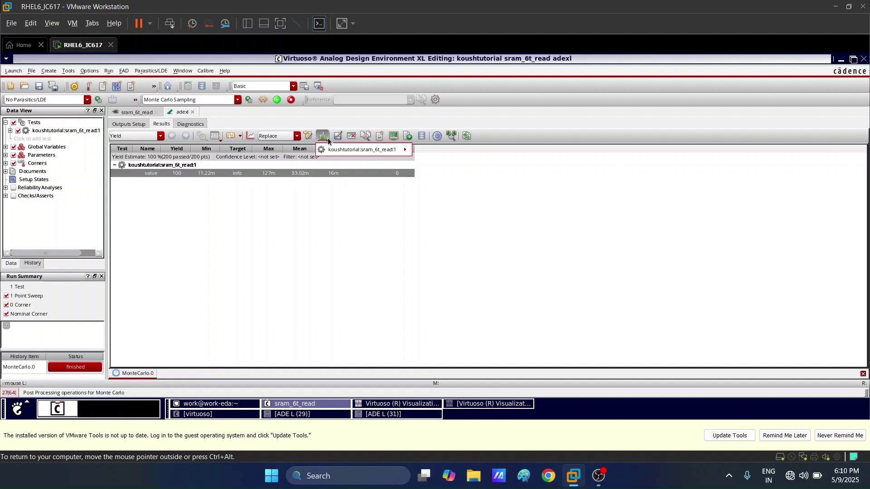
mouse_move(369, 149)
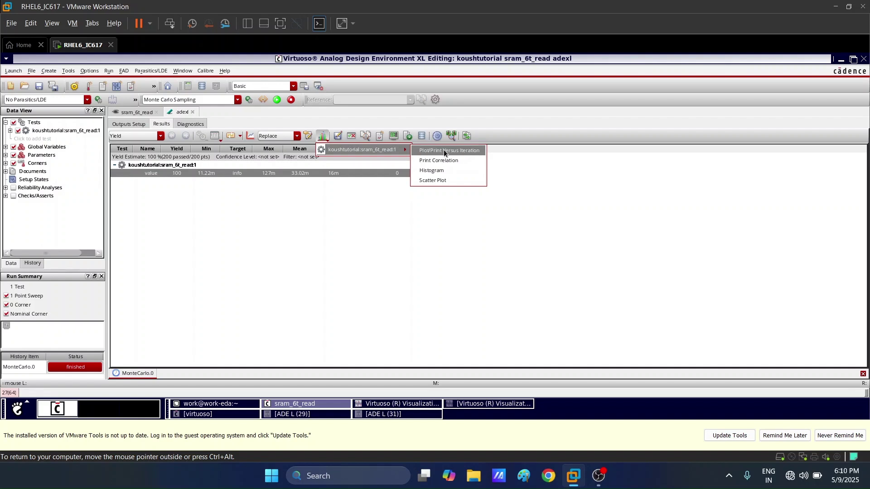
click(439, 170)
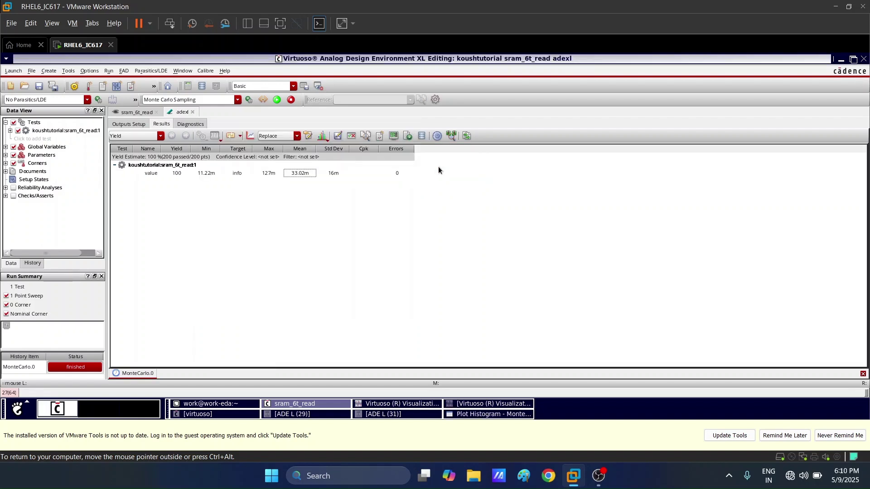
click(323, 137)
mouse_move(339, 147)
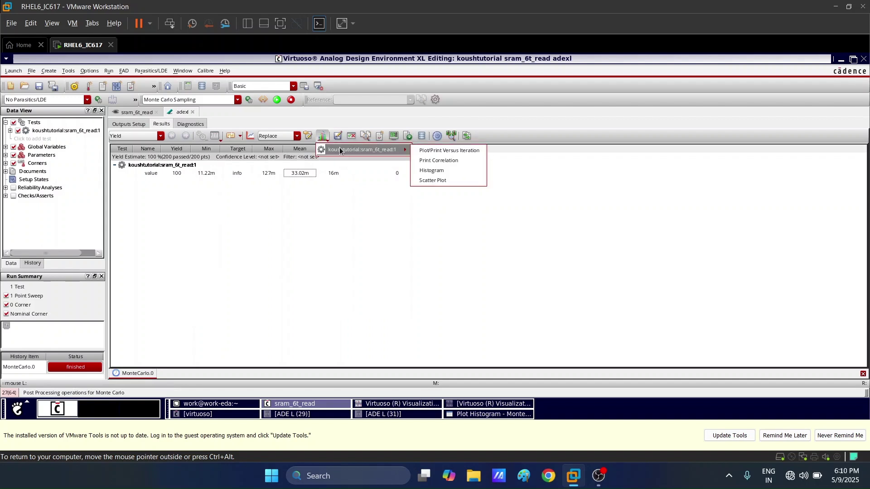
click(470, 170)
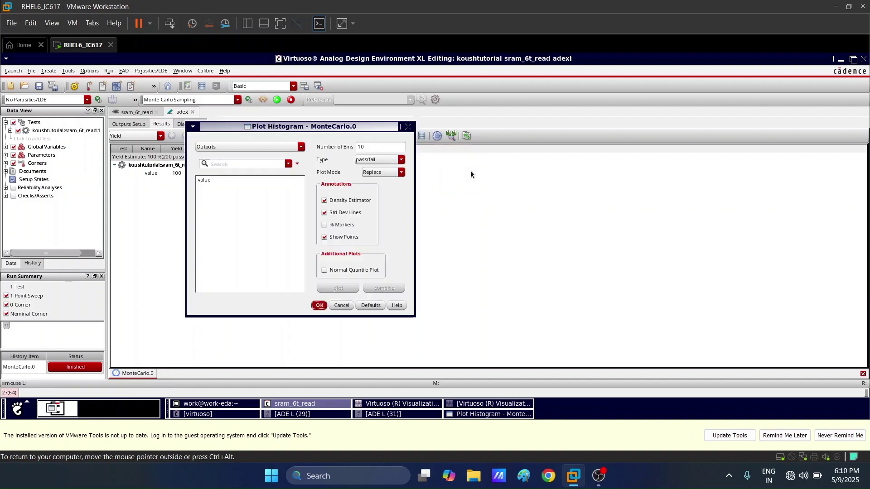
click(264, 179)
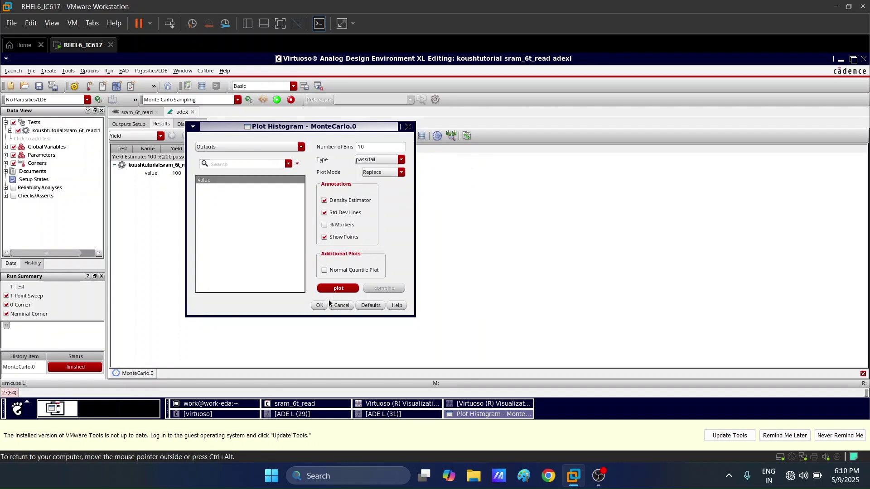
click(337, 288)
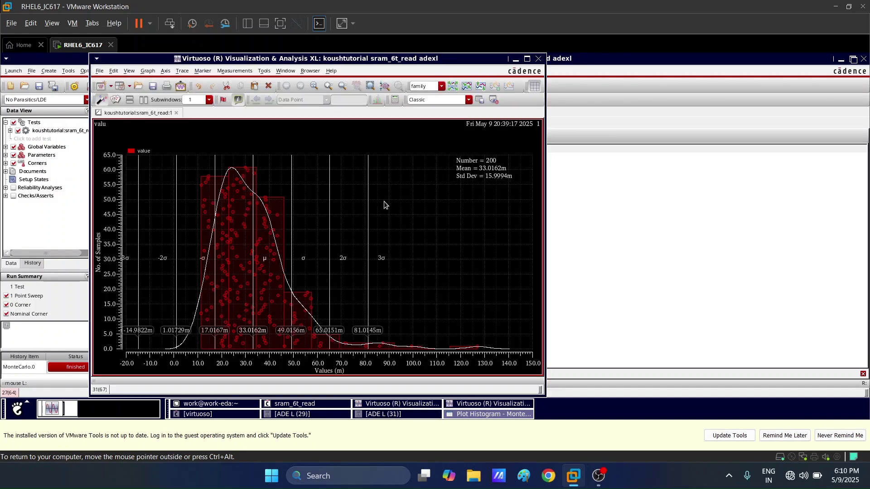
- Maximize the histogram window and examine the individual sample points and the distribution around the mean and sigma lines
click(528, 59)
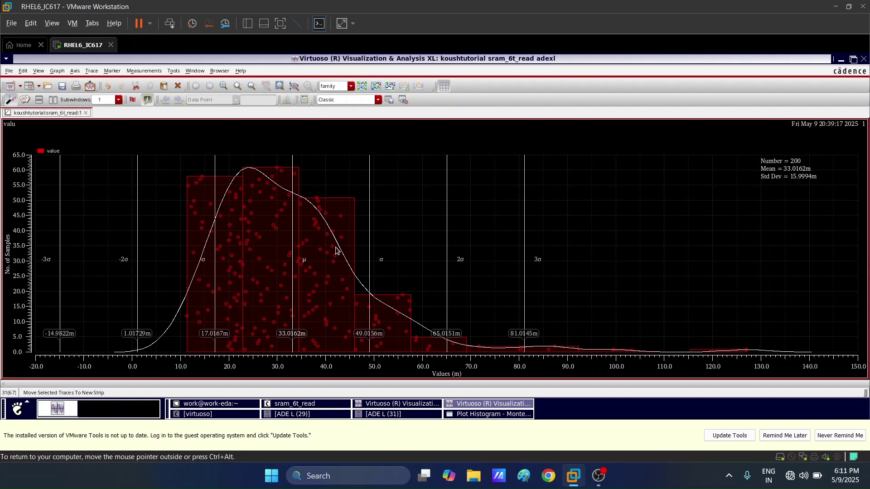
mouse_move(336, 249)
mouse_move(244, 279)
mouse_move(275, 233)
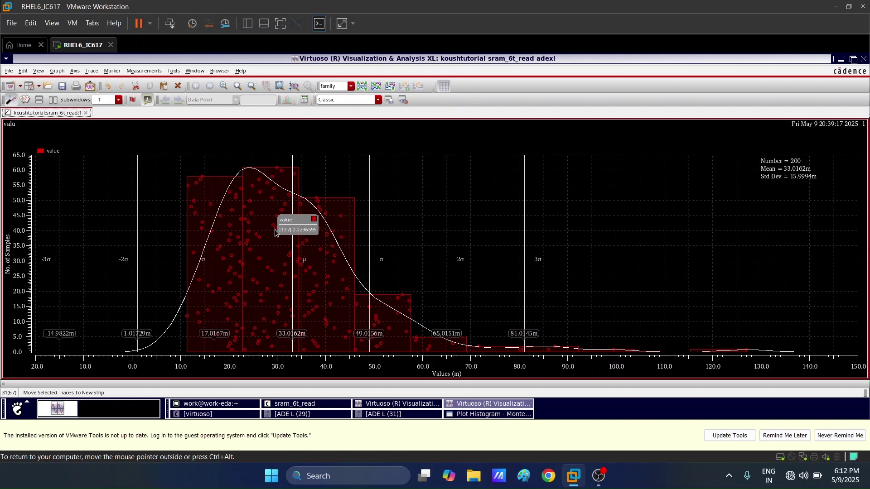
mouse_move(307, 242)
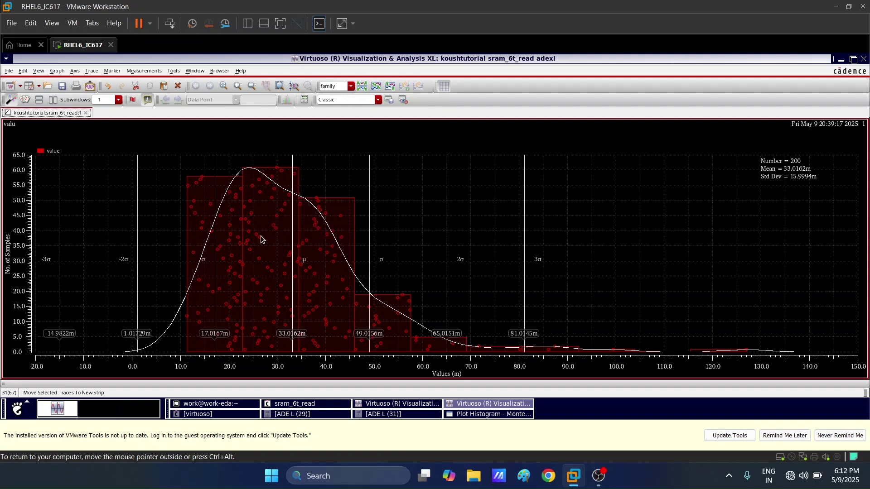